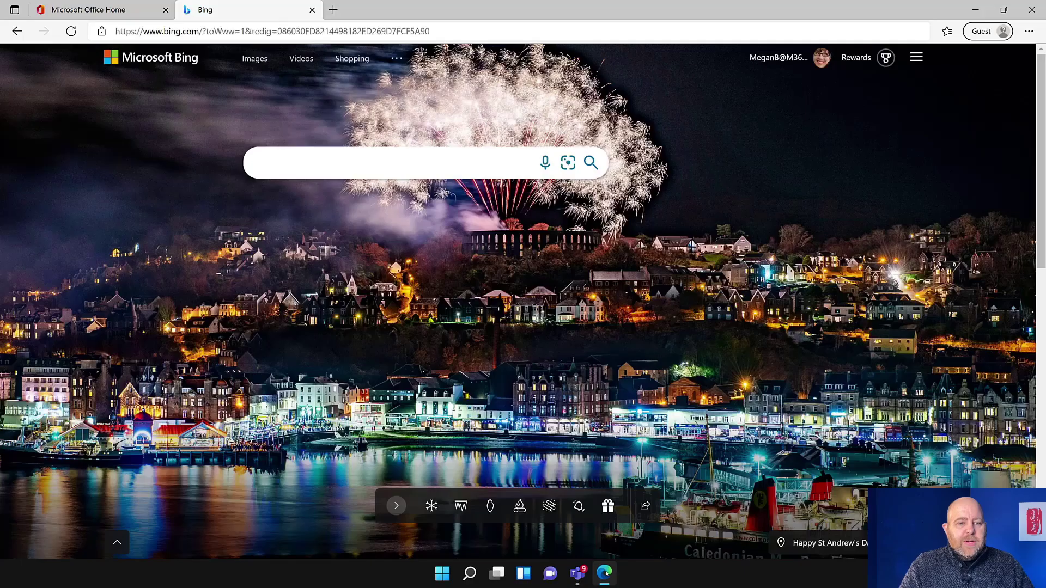
Go to aka.ms/getteamlink to reach the TeamLink GitHub repository
{"action": "left_click", "coordinate": [258, 29]}
{"action": "type", "text": "aka.ms/"}
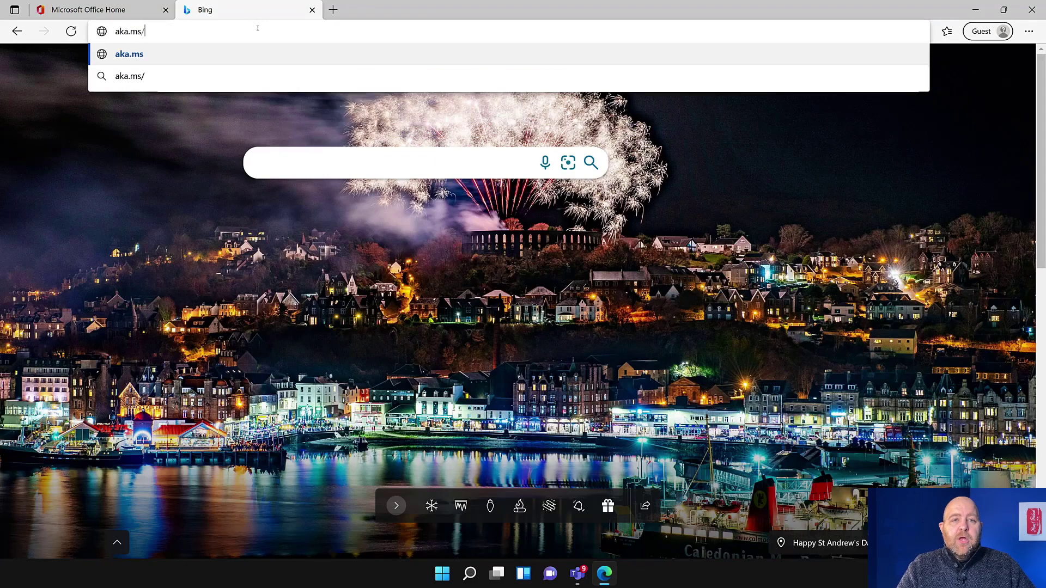
{"action": "type", "text": "getteamlink"}
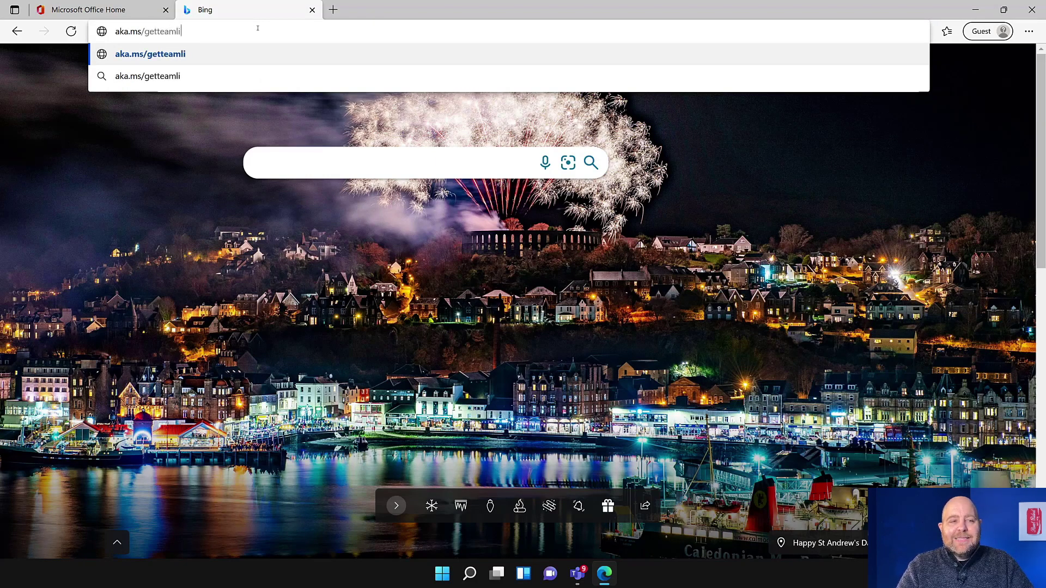
{"action": "key", "text": "Return"}
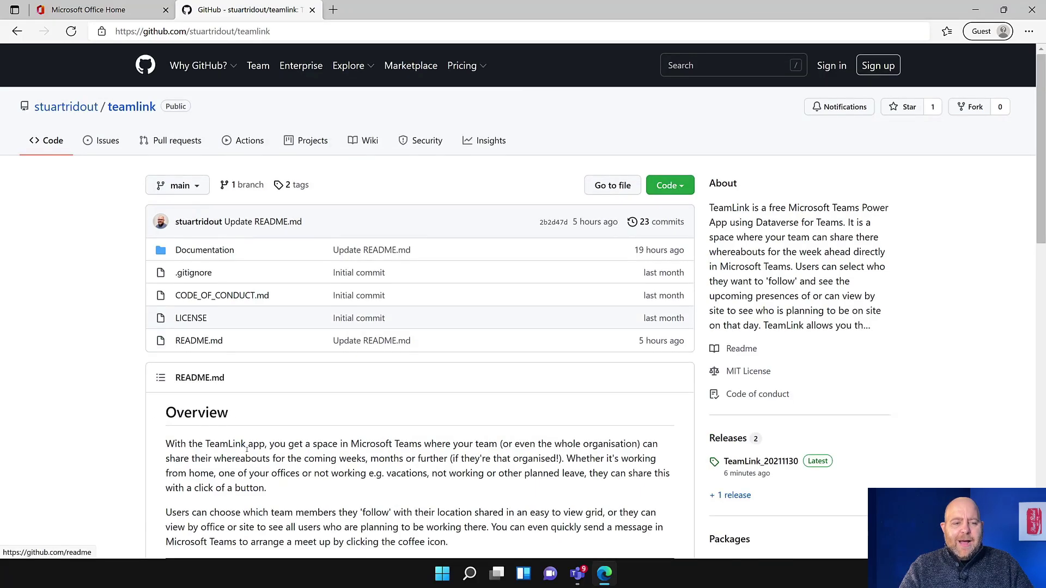
{"action": "scroll", "coordinate": [246, 449], "scroll_direction": "down", "scroll_amount": 10}
{"action": "scroll", "coordinate": [447, 267], "scroll_direction": "down", "scroll_amount": 3}
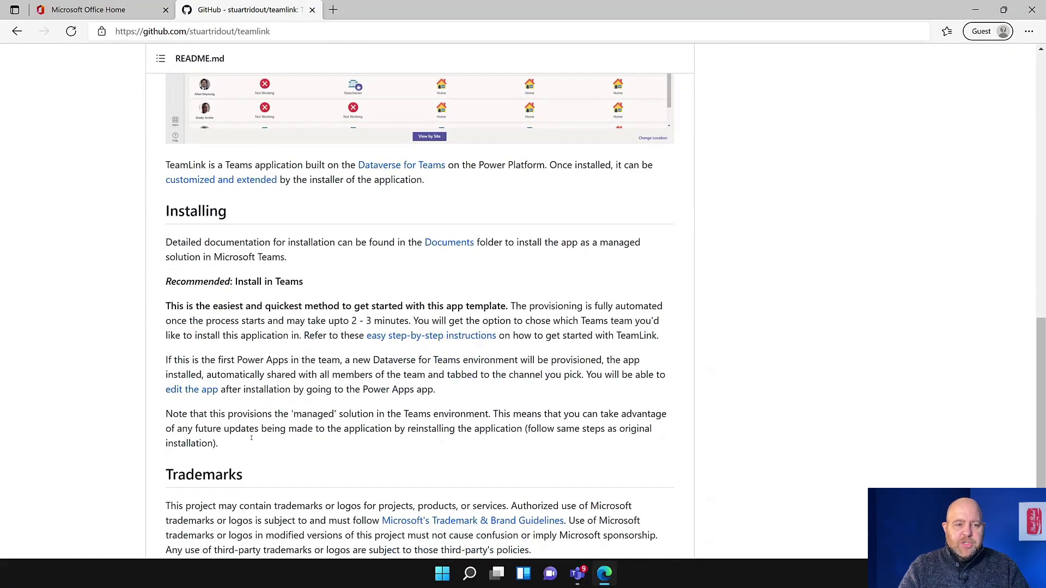
{"action": "scroll", "coordinate": [447, 267], "scroll_direction": "up", "scroll_amount": 1}
Read the Documentation folder's installation README, then return to the teamlink repository page
{"action": "left_click", "coordinate": [447, 267]}
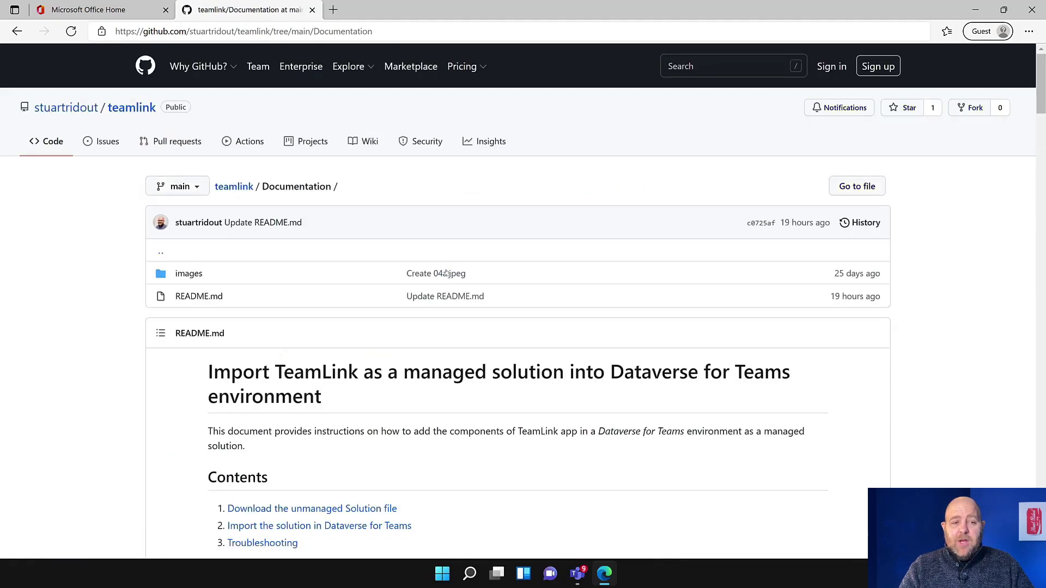
{"action": "scroll", "coordinate": [395, 133], "scroll_direction": "down", "scroll_amount": 4}
{"action": "scroll", "coordinate": [443, 354], "scroll_direction": "down", "scroll_amount": 9}
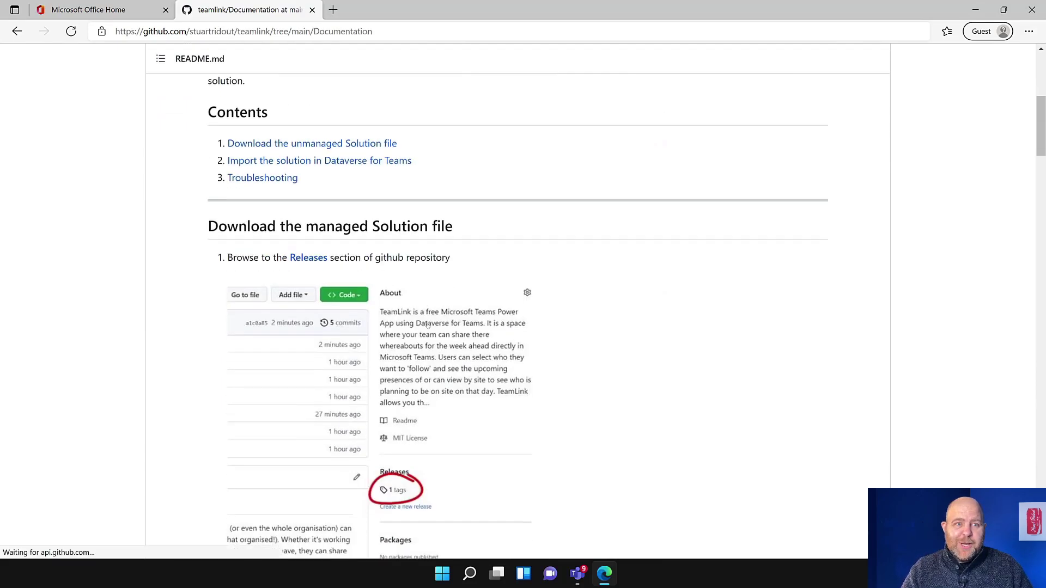
{"action": "scroll", "coordinate": [443, 354], "scroll_direction": "down", "scroll_amount": 3}
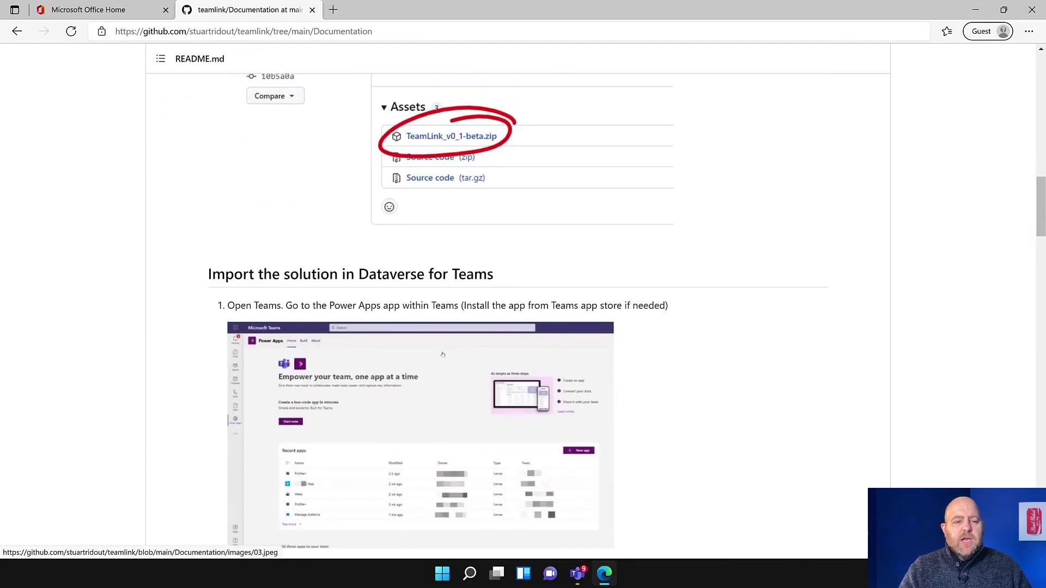
{"action": "scroll", "coordinate": [414, 294], "scroll_direction": "up", "scroll_amount": 20}
{"action": "left_click", "coordinate": [131, 107]}
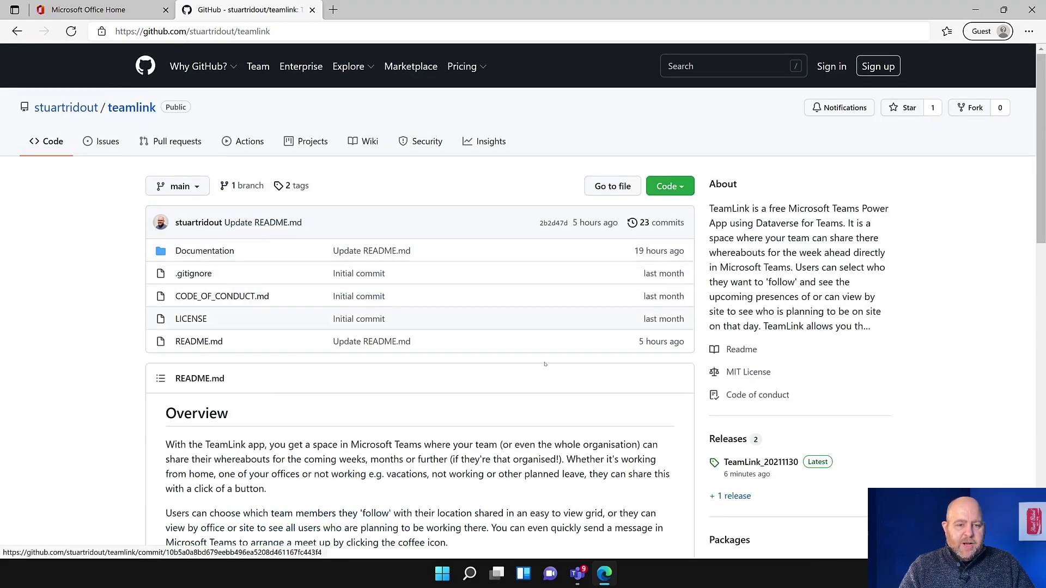
Download TeamLink_1_0_0_0-managed.zip from the TeamLink_20211130 release, then switch to Microsoft Teams
{"action": "left_click", "coordinate": [756, 462]}
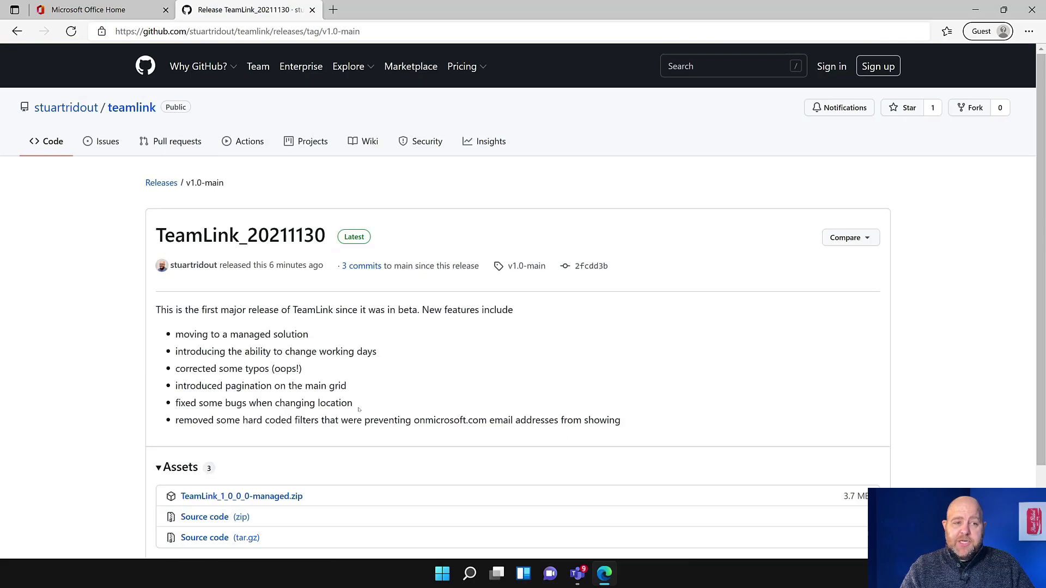
{"action": "left_click", "coordinate": [267, 497]}
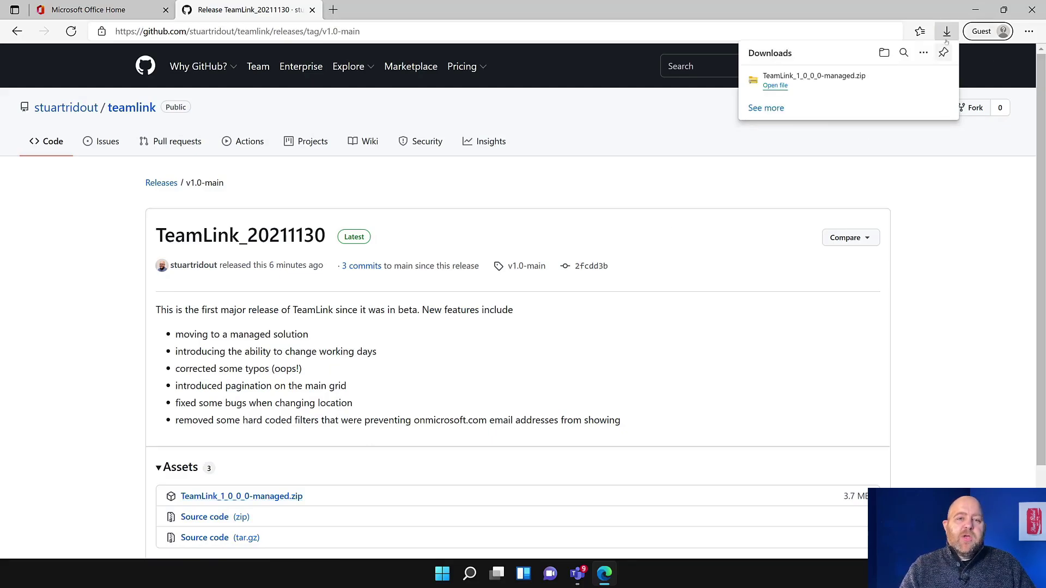
{"action": "left_click", "coordinate": [976, 12]}
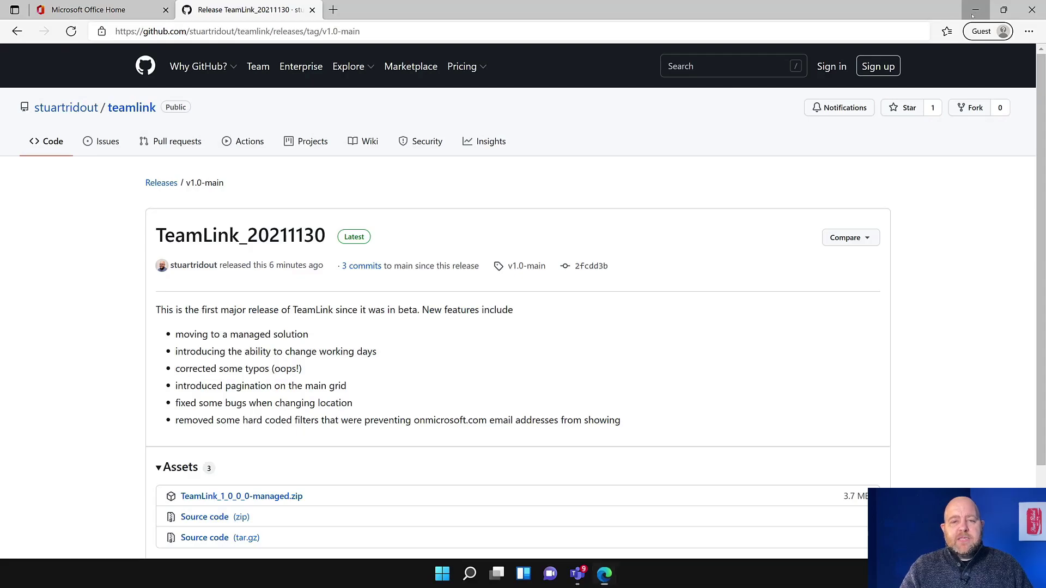
{"action": "left_click", "coordinate": [577, 572]}
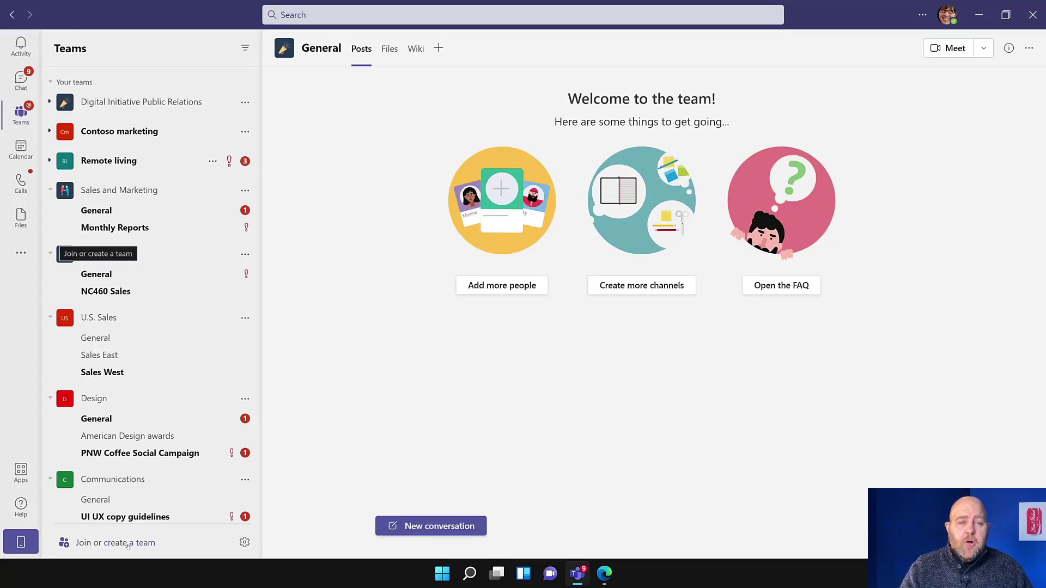
Create an org-wide team from scratch named 'Contoso TeamLink'
{"action": "left_click", "coordinate": [127, 544]}
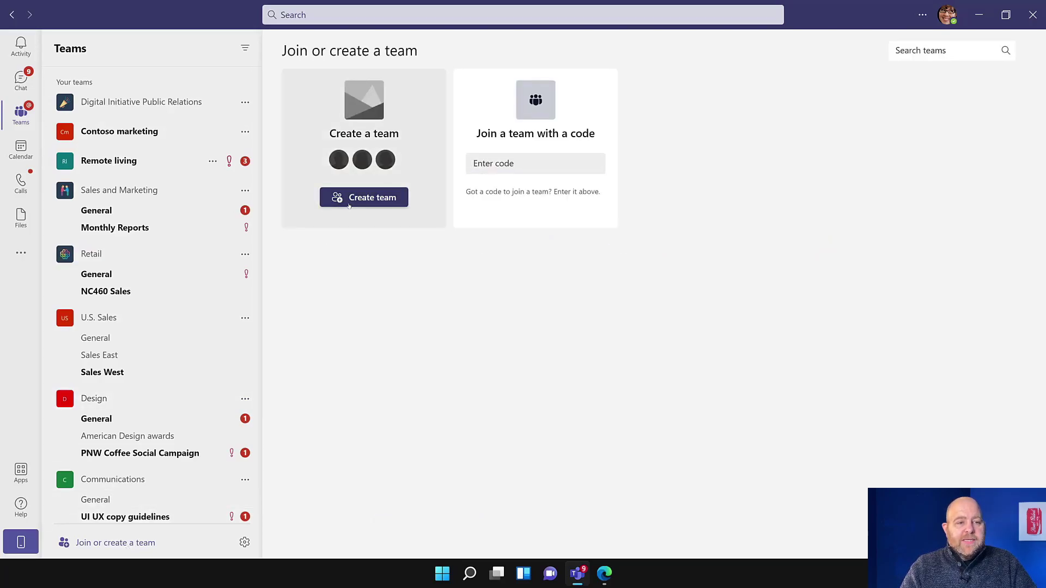
{"action": "left_click", "coordinate": [349, 205]}
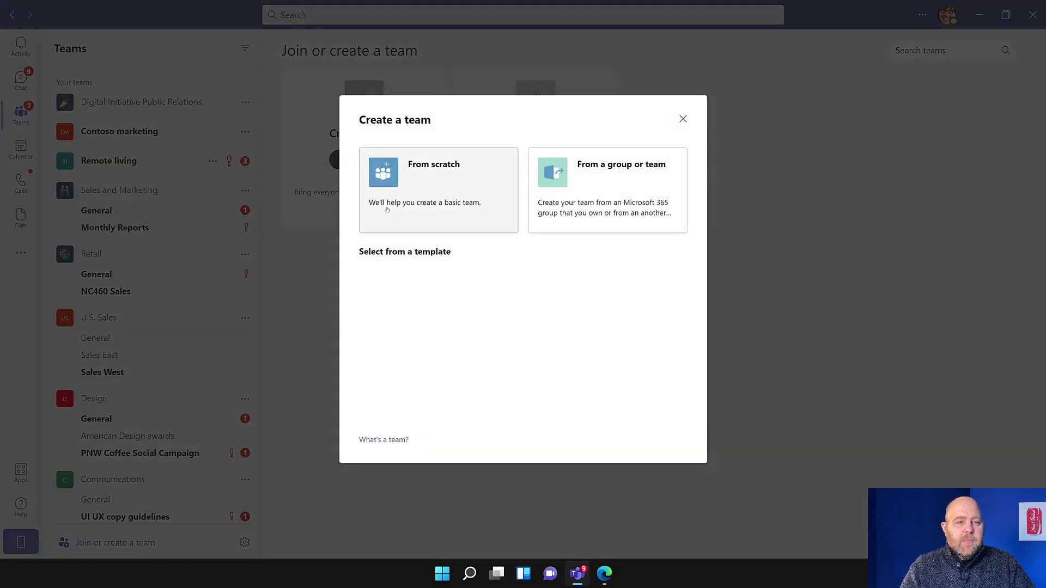
{"action": "left_click", "coordinate": [405, 215]}
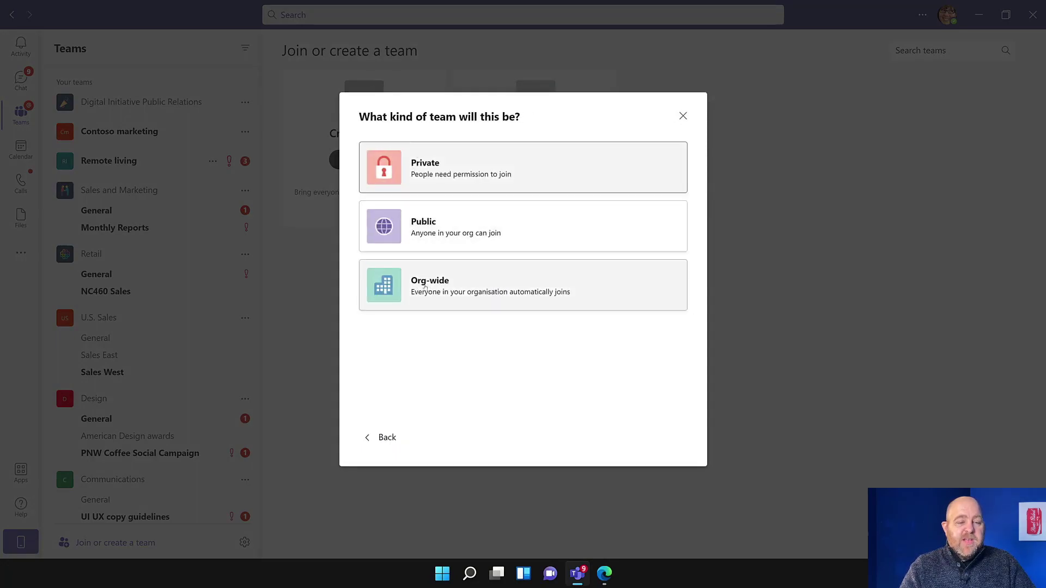
{"action": "left_click", "coordinate": [442, 284]}
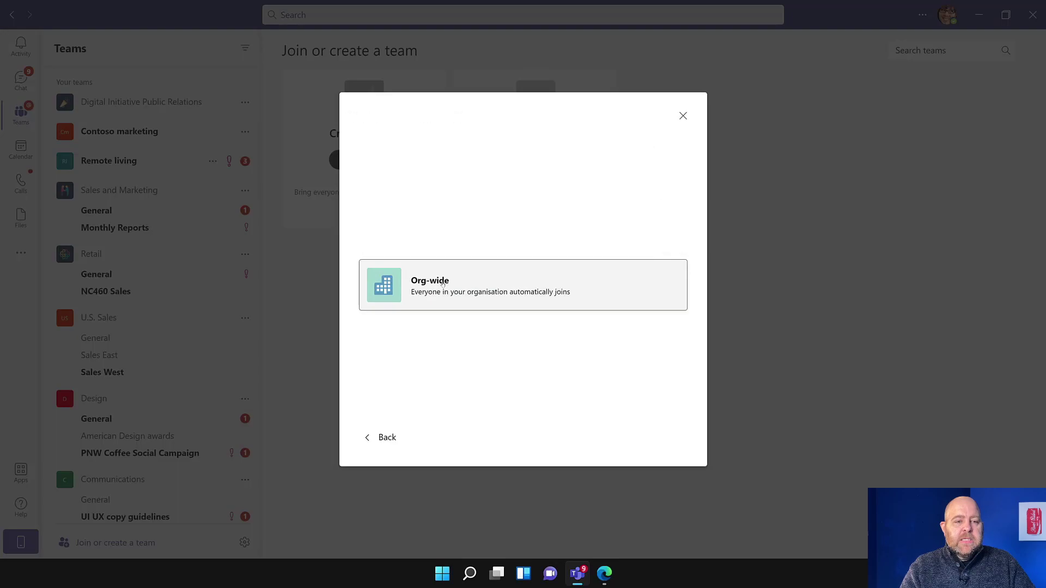
{"action": "type", "text": "Contoso"}
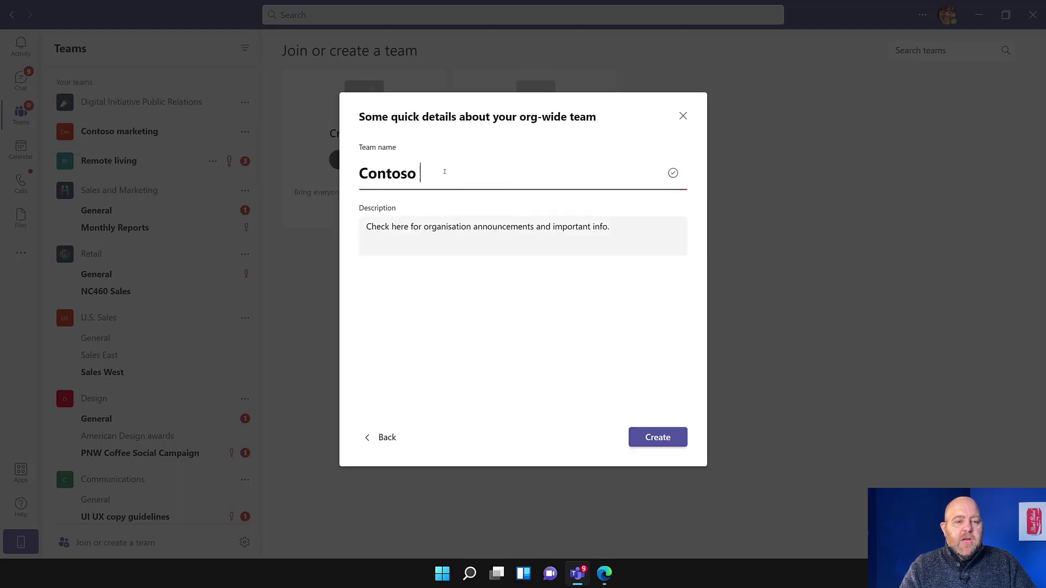
{"action": "type", "text": " TeamLink"}
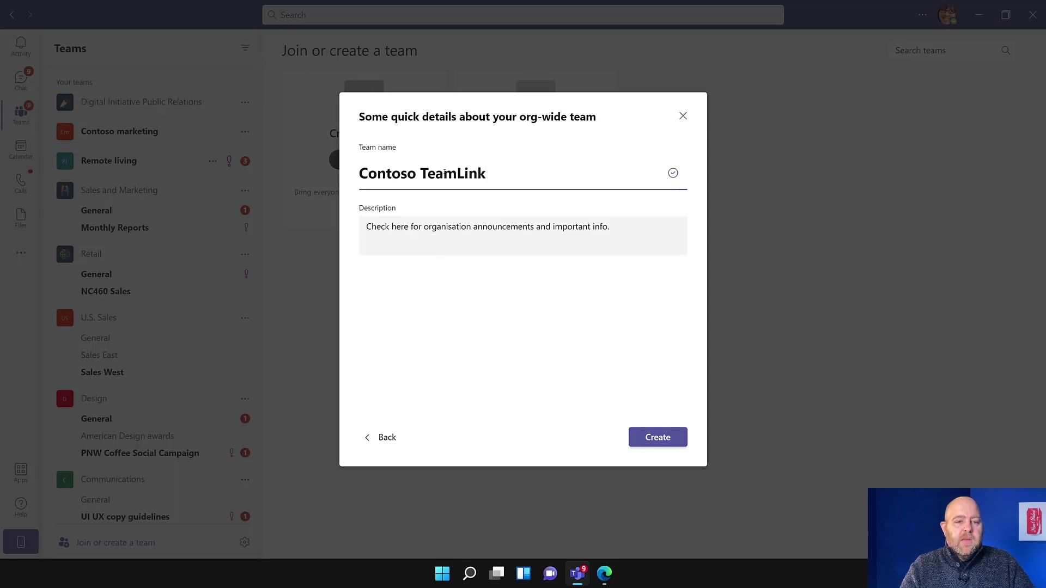
{"action": "left_click", "coordinate": [656, 440]}
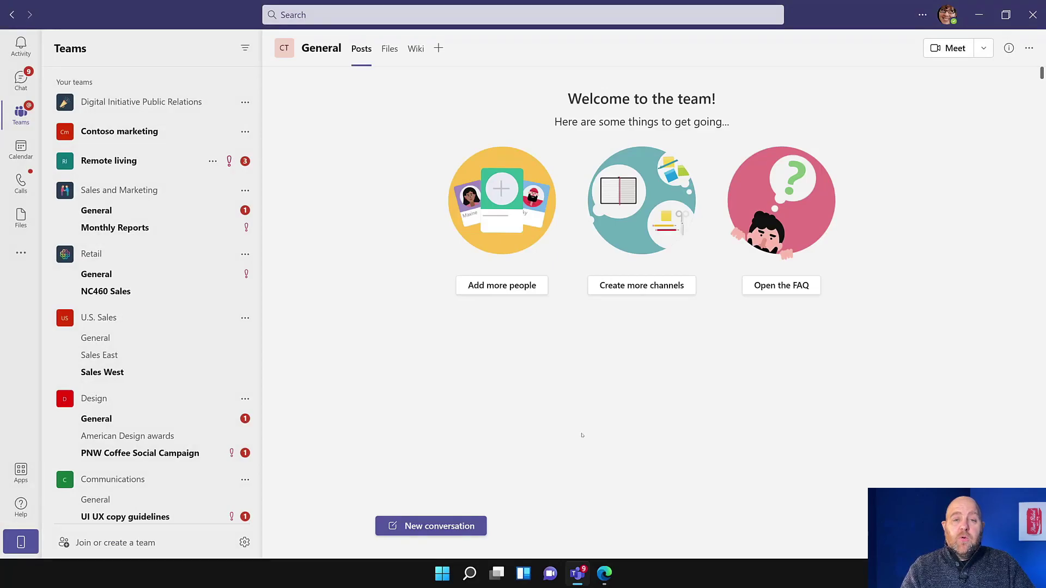
Search the more-apps list for 'power apps' and open Power Apps
{"action": "left_click", "coordinate": [20, 255]}
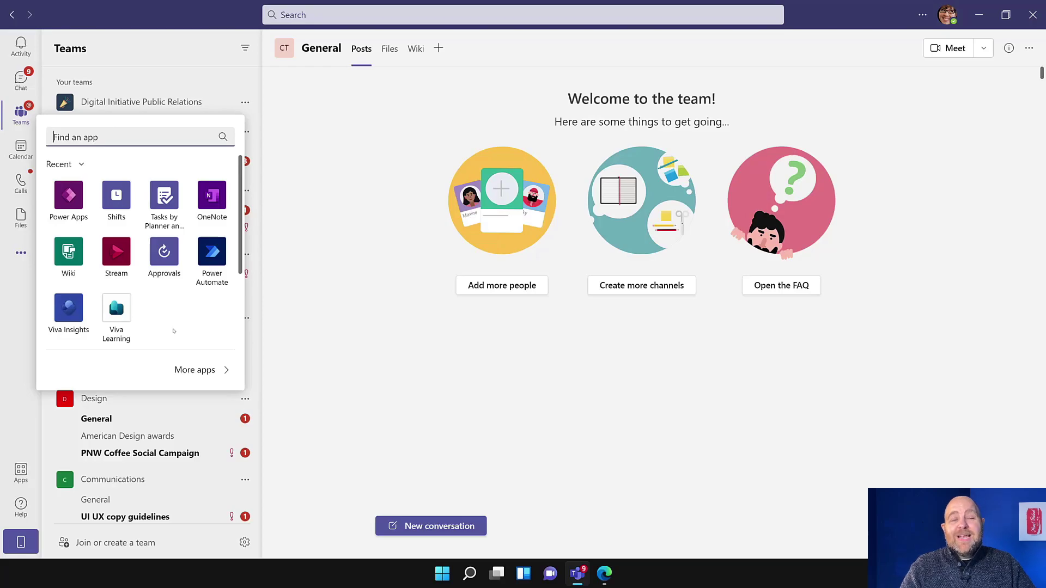
{"action": "type", "text": "power apps"}
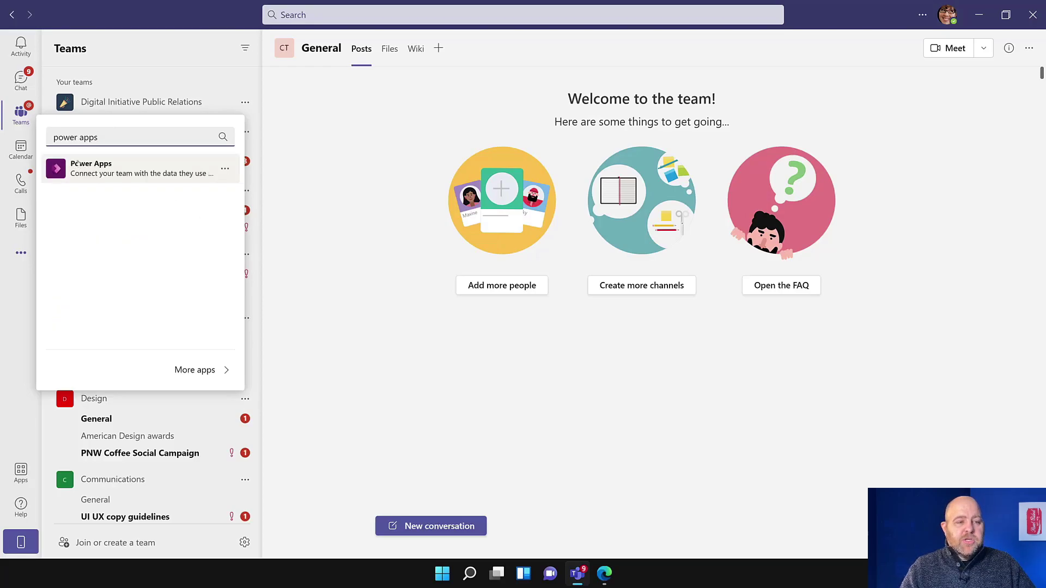
{"action": "left_click", "coordinate": [104, 166]}
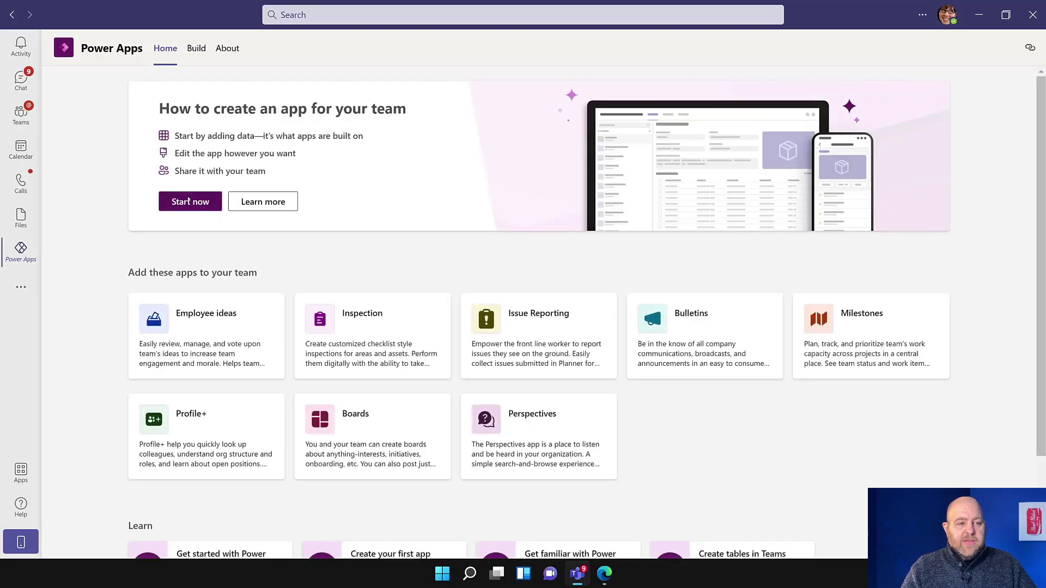
Create a new app in the Contoso TeamLink team and dismiss the app-name prompt
{"action": "left_click", "coordinate": [186, 205]}
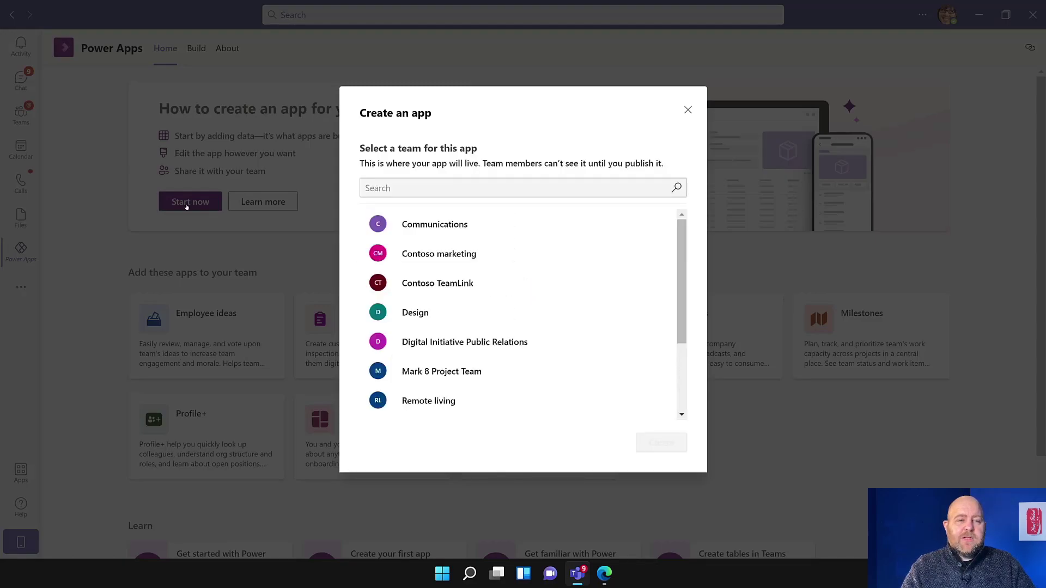
{"action": "left_click", "coordinate": [415, 285]}
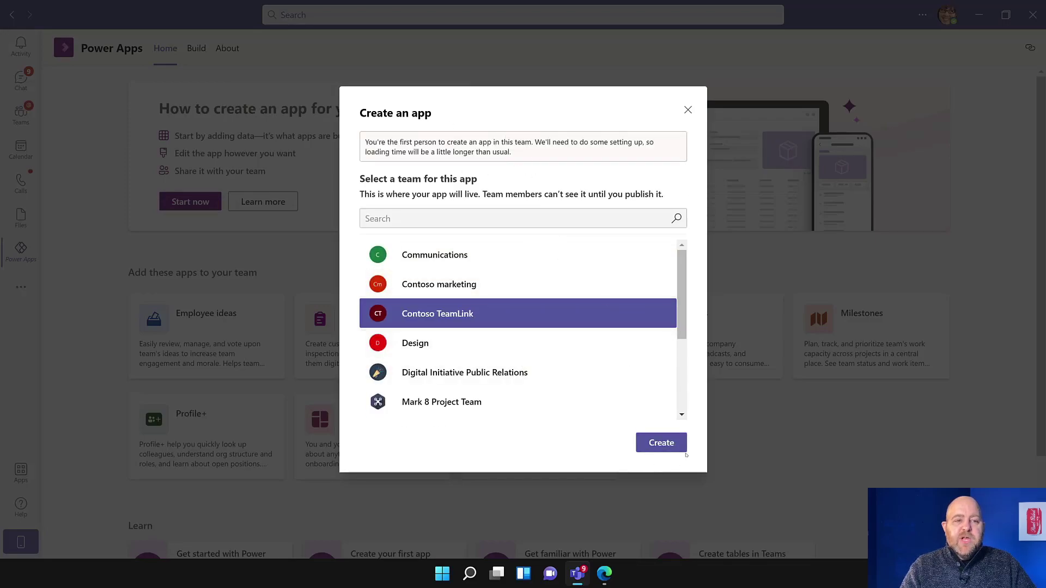
{"action": "left_click", "coordinate": [661, 443]}
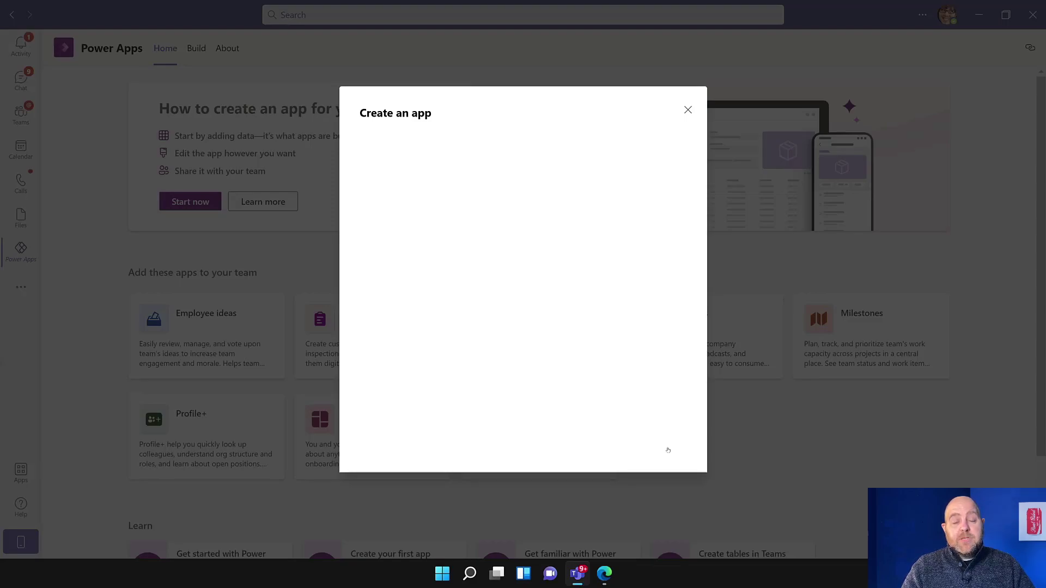
{"action": "key", "text": "Escape"}
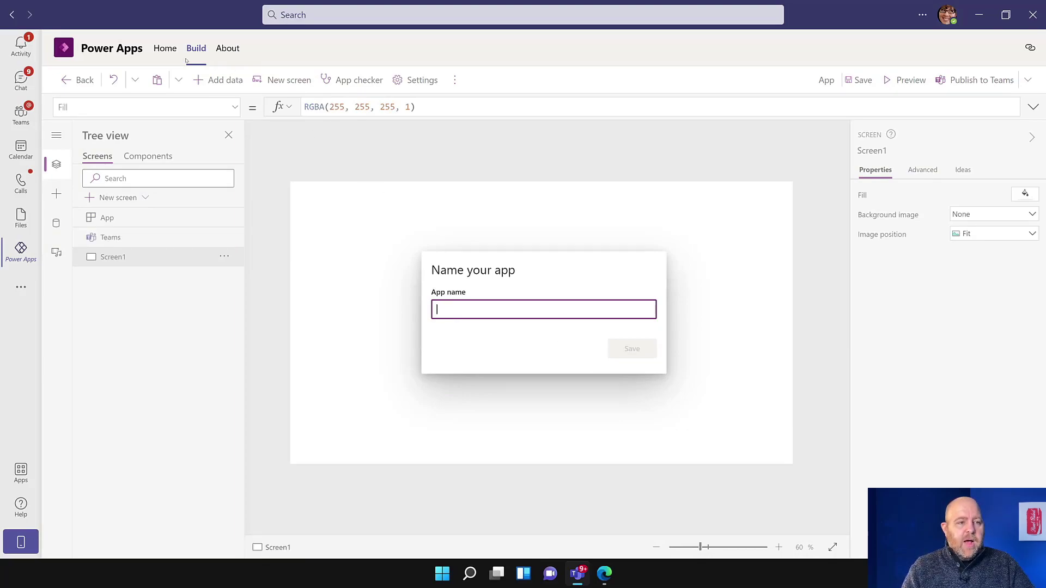
On the Build tab, select Contoso TeamLink and confirm its Power Apps setup
{"action": "left_click", "coordinate": [202, 49]}
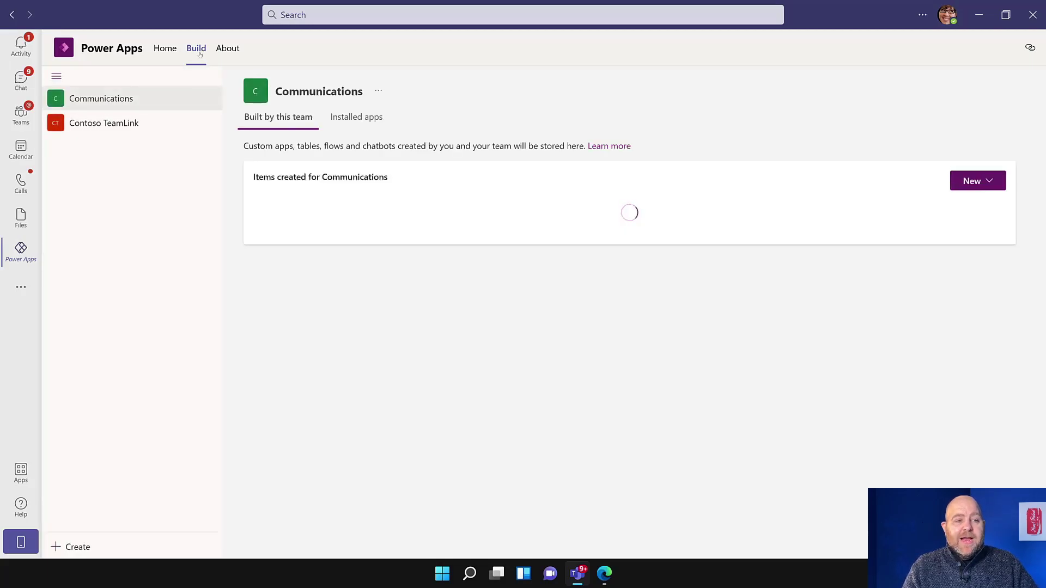
{"action": "left_click", "coordinate": [132, 125]}
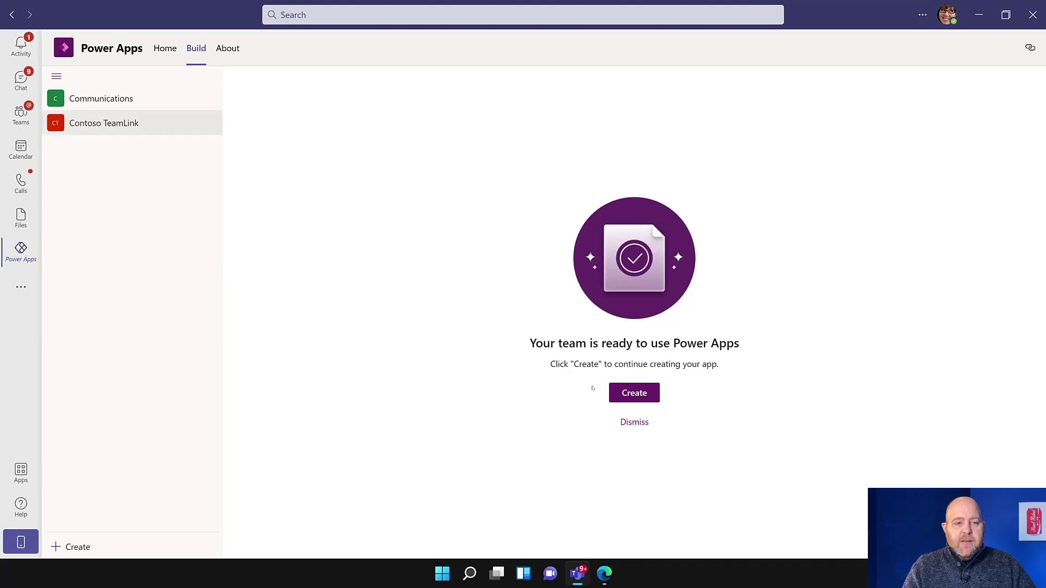
{"action": "left_click", "coordinate": [627, 397]}
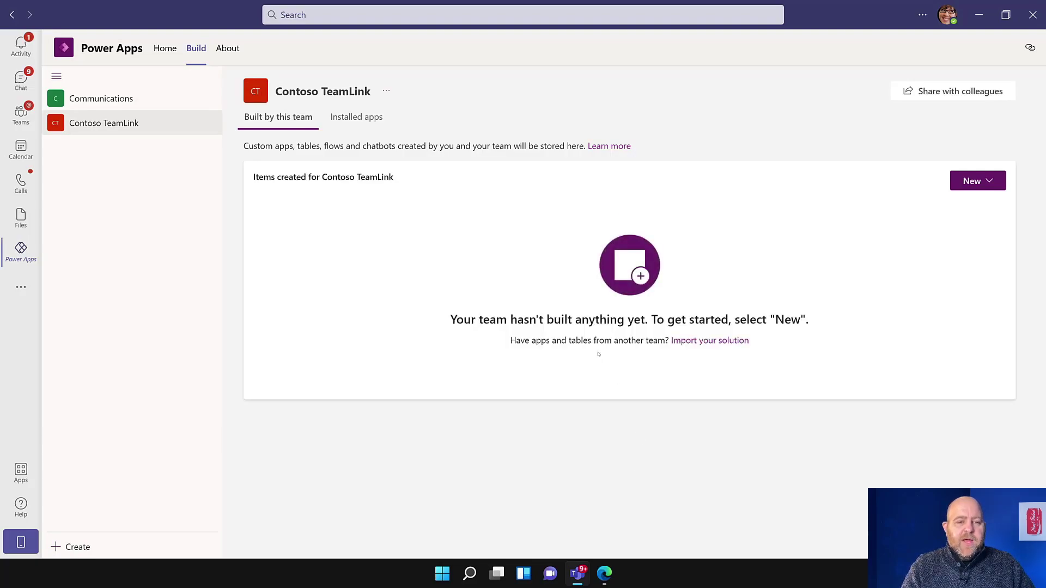
Import a solution, selecting the TeamLink_1_0_0_0-managed file from Downloads
{"action": "left_click", "coordinate": [696, 345]}
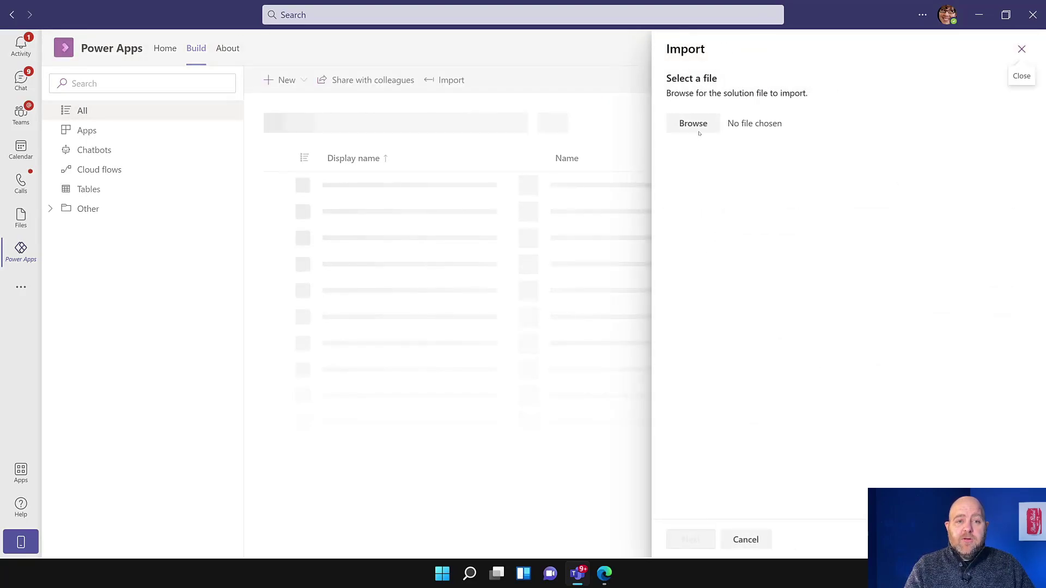
{"action": "left_click", "coordinate": [700, 124]}
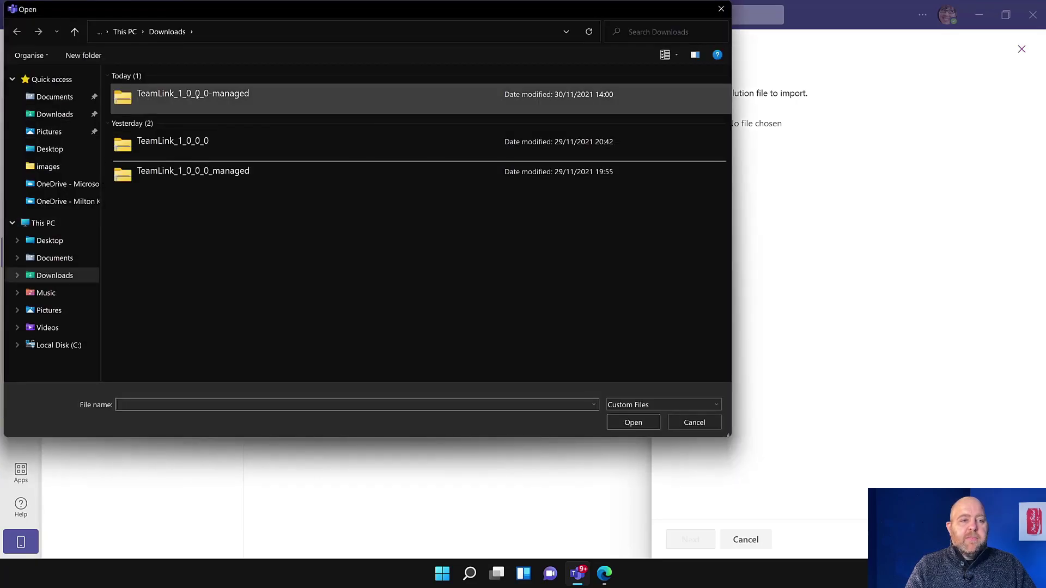
{"action": "left_click", "coordinate": [198, 95]}
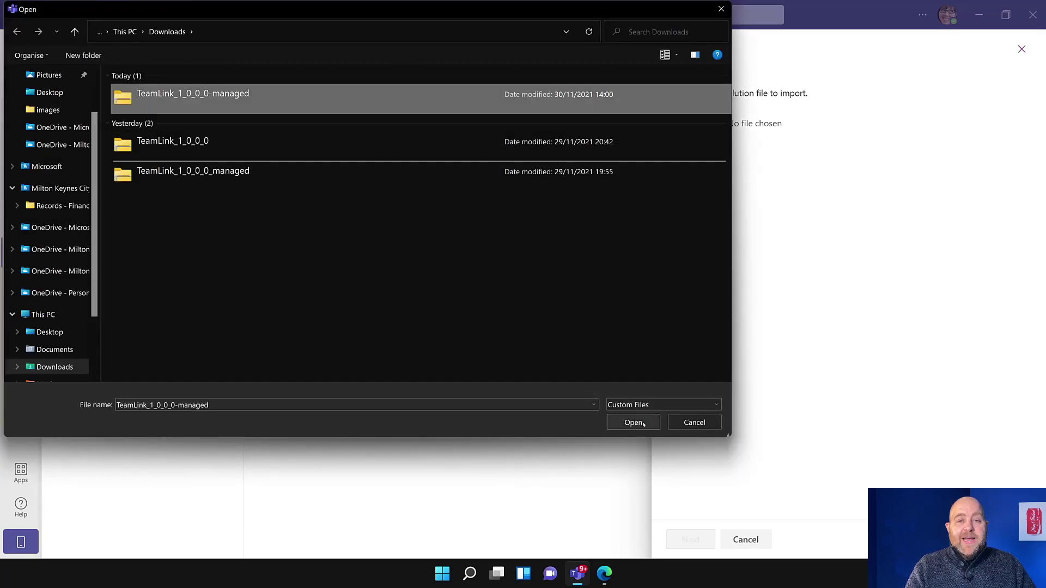